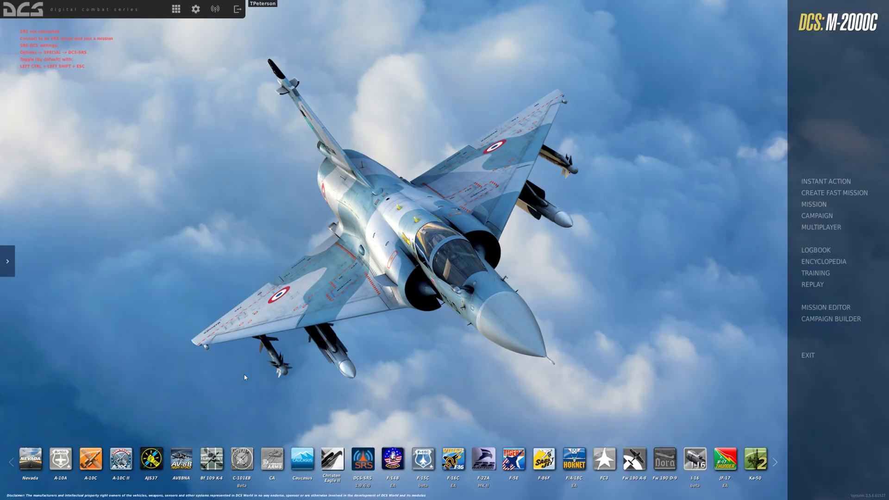
Jump the M-2000C bindings list to the Weapons SystemCMD FWD, AFT and Depress rows
{"action": "left_click", "coordinate": [201, 16]}
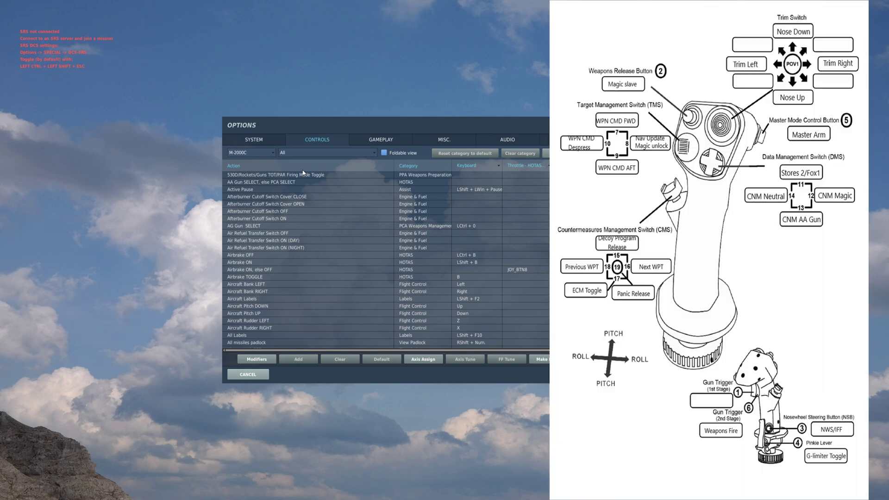
{"action": "key", "text": "m"}
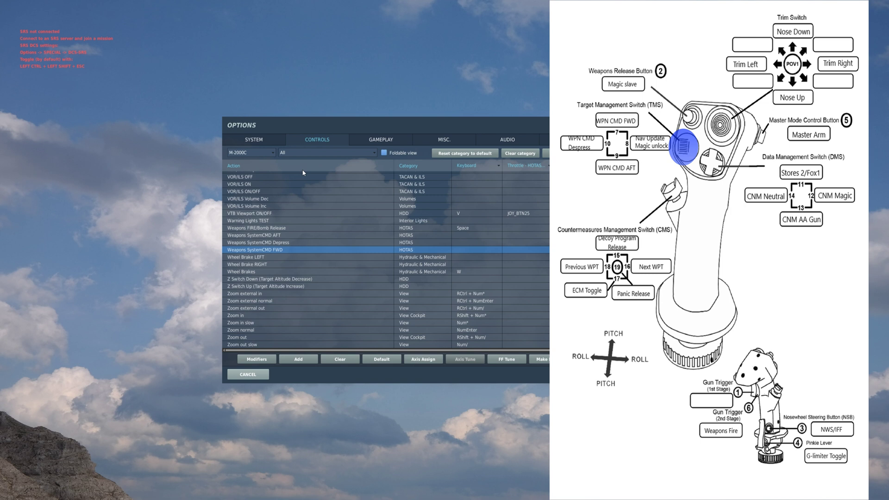
{"action": "key", "text": "Up"}
{"action": "key", "text": "Up"}
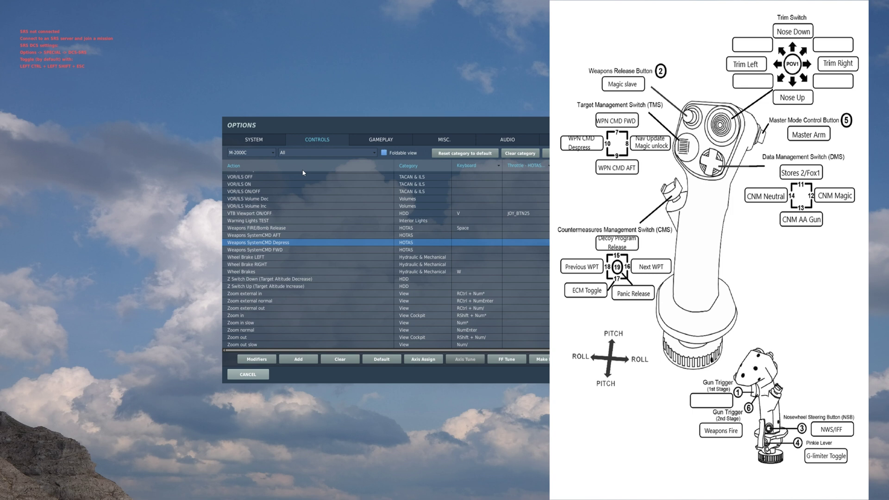
Select CNM MAGIC, then step to the CNM AA Gun and CNM neutral (PCA SELECT) rows
{"action": "scroll", "coordinate": [303, 173], "scroll_direction": "up", "scroll_amount": 15}
{"action": "left_click", "coordinate": [303, 174]}
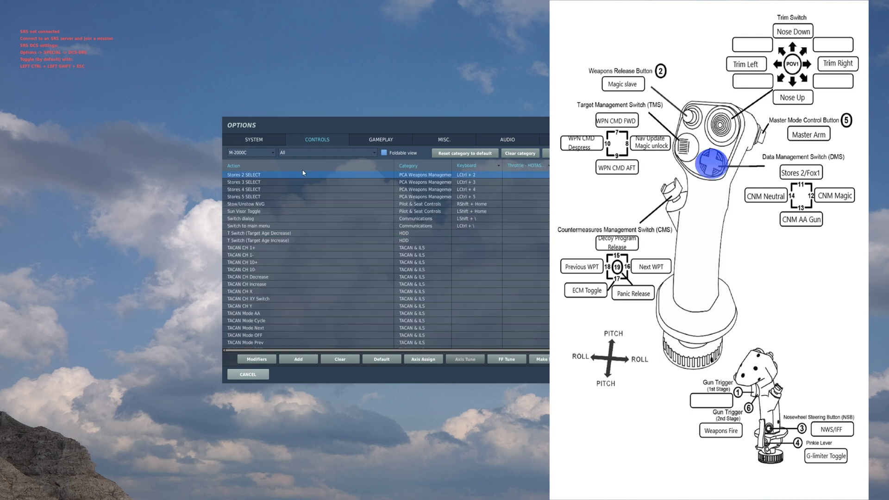
{"action": "scroll", "coordinate": [303, 172], "scroll_direction": "up", "scroll_amount": 20}
{"action": "left_click", "coordinate": [303, 174]}
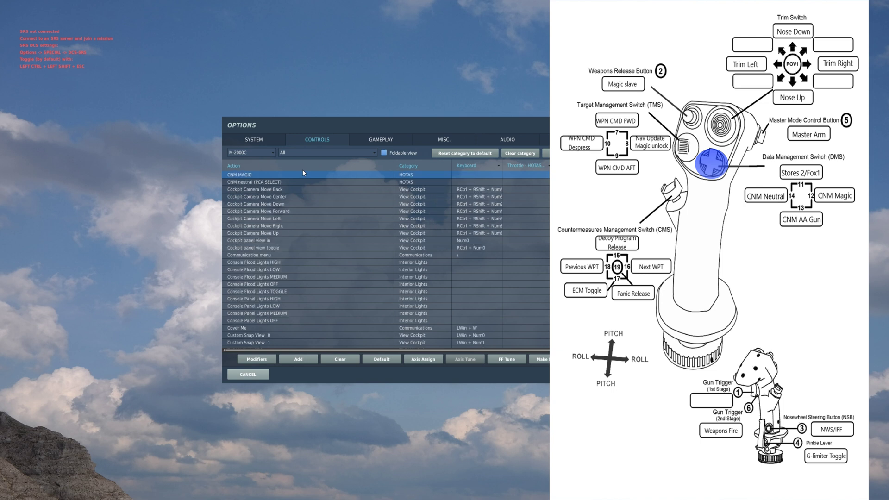
{"action": "key", "text": "Up"}
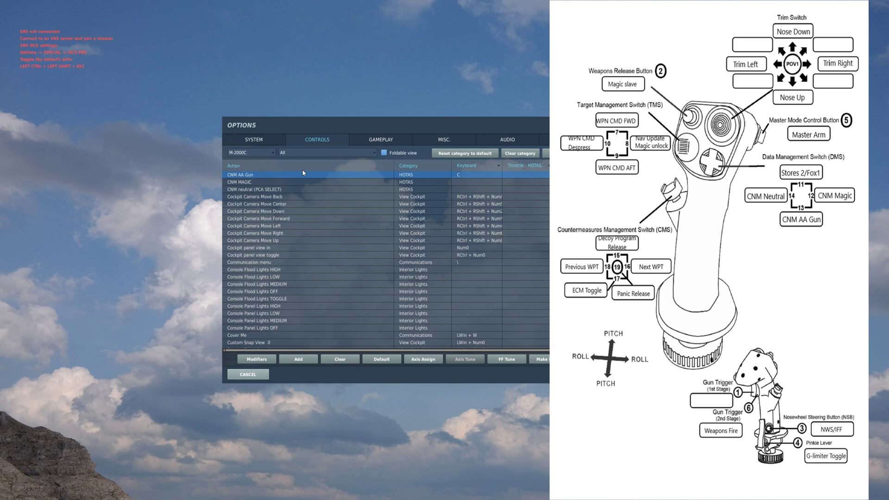
{"action": "key", "text": "Down"}
{"action": "key", "text": "Down"}
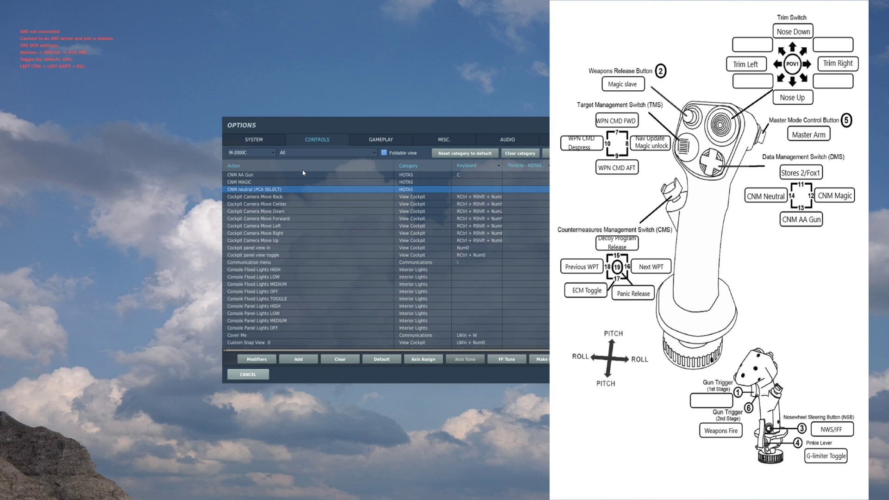
Review the Decoy Program and PANIC release rows, then scroll past Jammer and Waypoint to Master Arm TOGGLE
{"action": "key", "text": "Delete"}
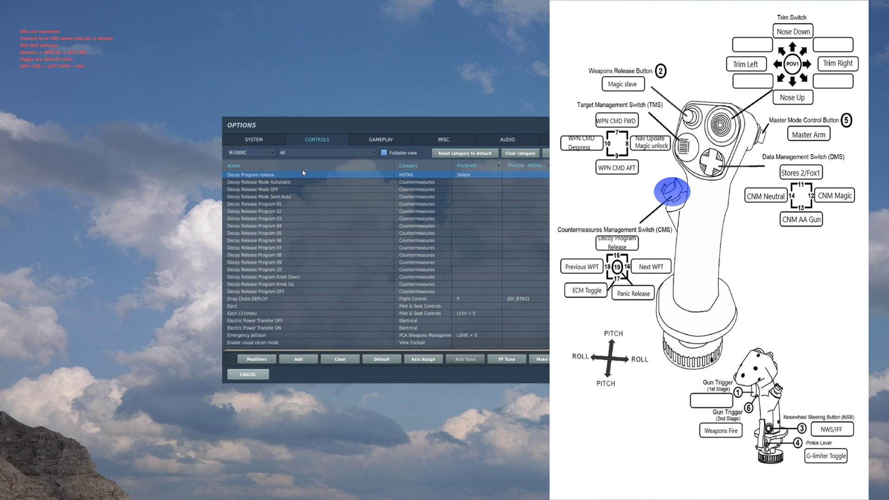
{"action": "key", "text": "Insert"}
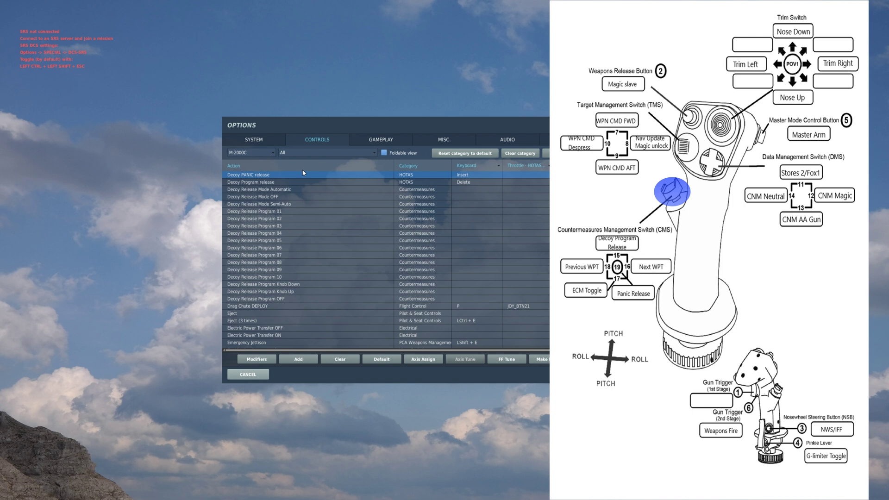
{"action": "scroll", "coordinate": [304, 173], "scroll_direction": "down", "scroll_amount": 10}
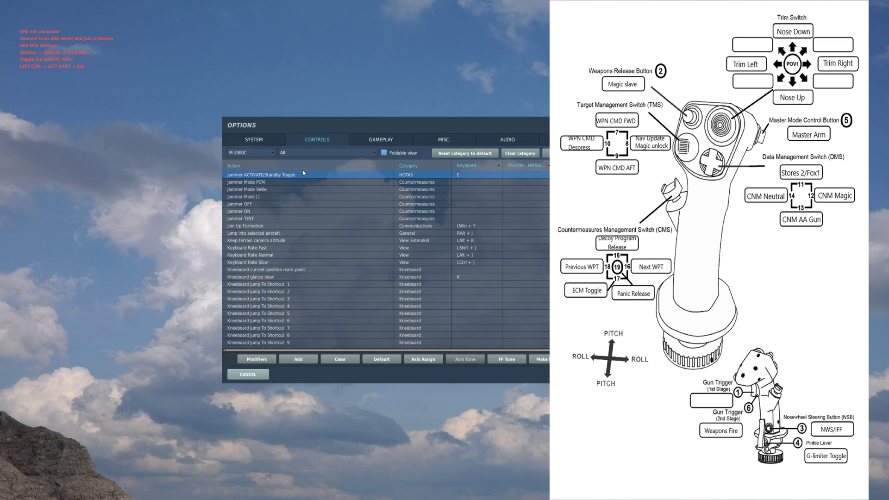
{"action": "scroll", "coordinate": [303, 173], "scroll_direction": "down", "scroll_amount": 10}
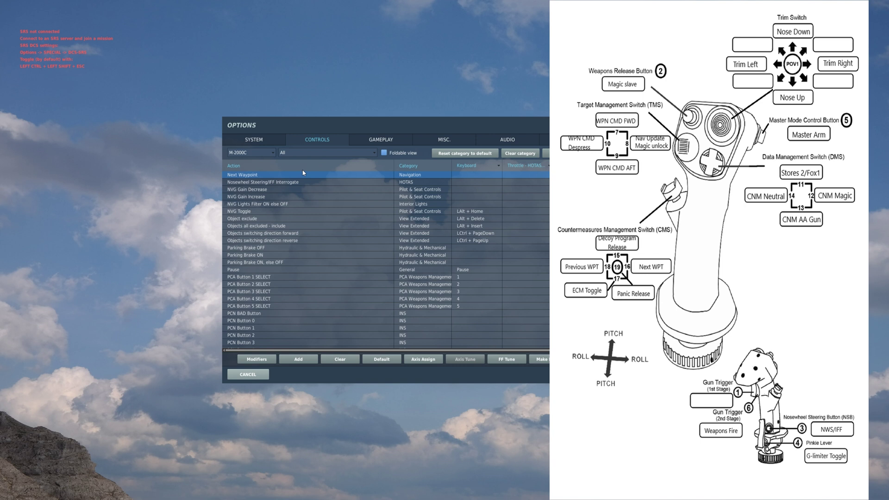
{"action": "scroll", "coordinate": [303, 172], "scroll_direction": "down", "scroll_amount": 10}
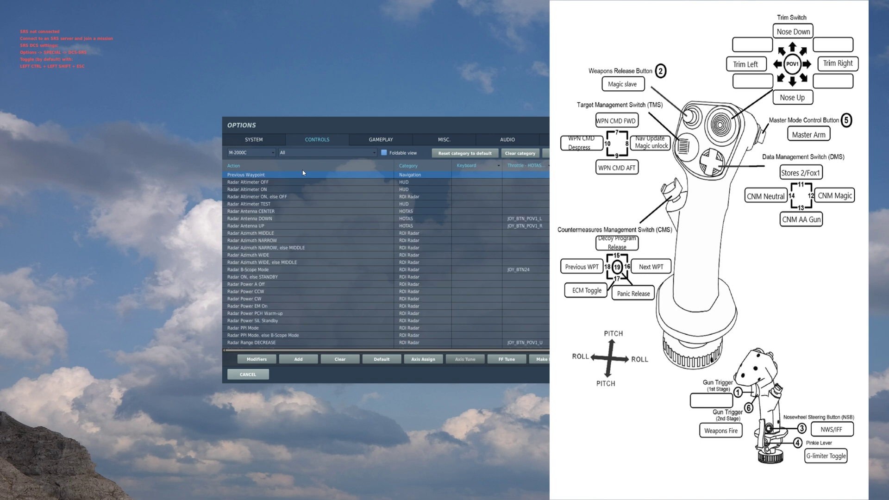
{"action": "scroll", "coordinate": [303, 173], "scroll_direction": "up", "scroll_amount": 10}
{"action": "scroll", "coordinate": [303, 172], "scroll_direction": "down", "scroll_amount": 10}
{"action": "scroll", "coordinate": [303, 173], "scroll_direction": "up", "scroll_amount": 10}
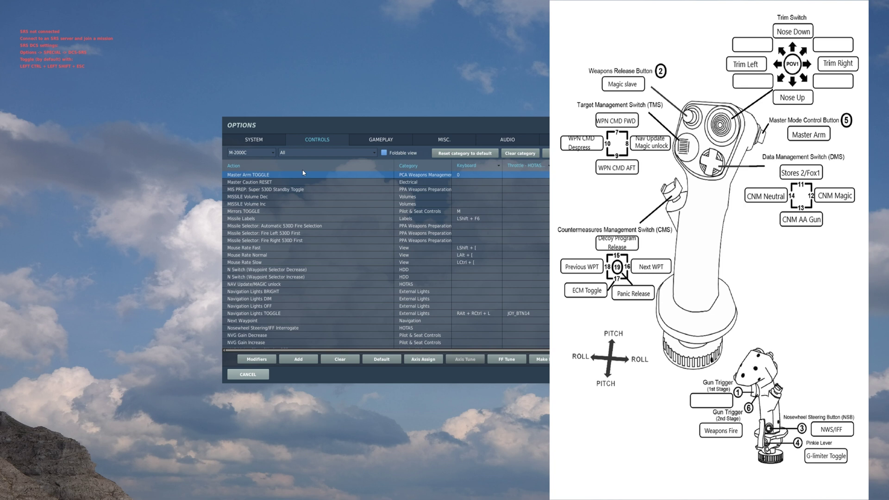
Check Weapons FIRE/Bomb Release, then select Nosewheel Steering/IFF Interrogate and FBW G-Limiter Mode TOGGLE
{"action": "key", "text": "space"}
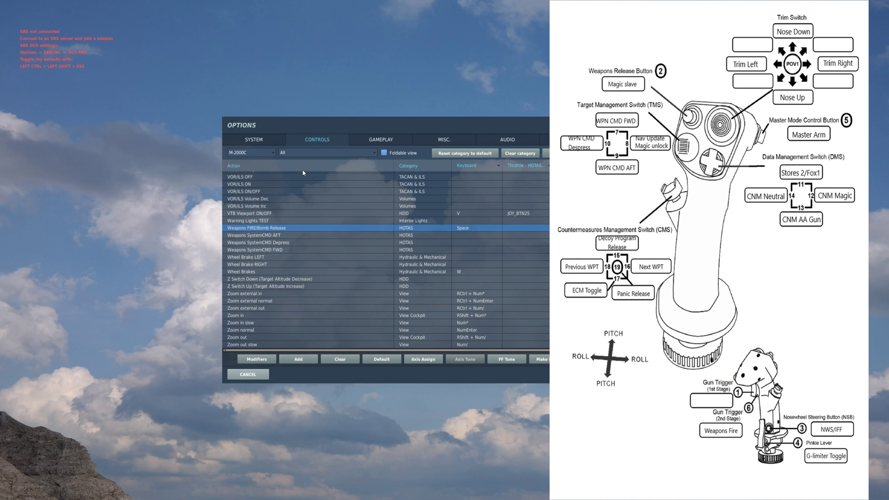
{"action": "scroll", "coordinate": [303, 172], "scroll_direction": "up", "scroll_amount": 15}
{"action": "left_click", "coordinate": [303, 174]}
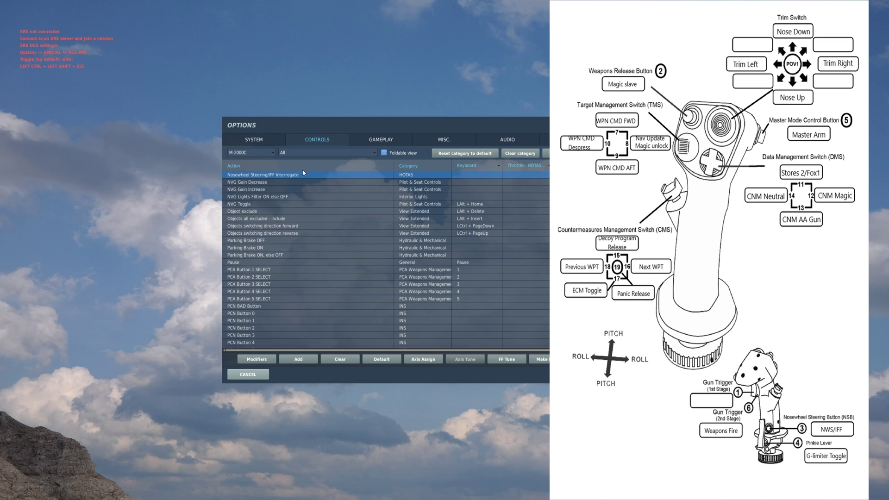
{"action": "scroll", "coordinate": [303, 172], "scroll_direction": "up", "scroll_amount": 10}
{"action": "left_click", "coordinate": [303, 174]}
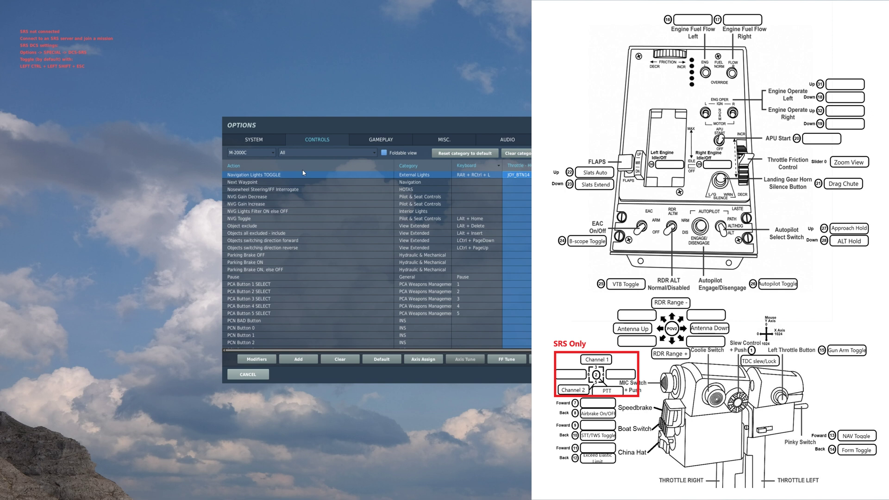
{"action": "scroll", "coordinate": [303, 173], "scroll_direction": "up", "scroll_amount": 15}
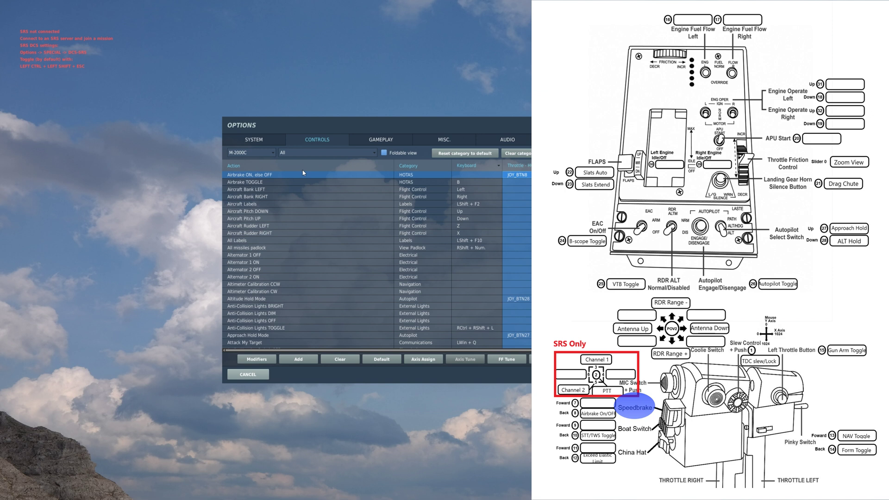
{"action": "scroll", "coordinate": [263, 185], "scroll_direction": "up", "scroll_amount": 3}
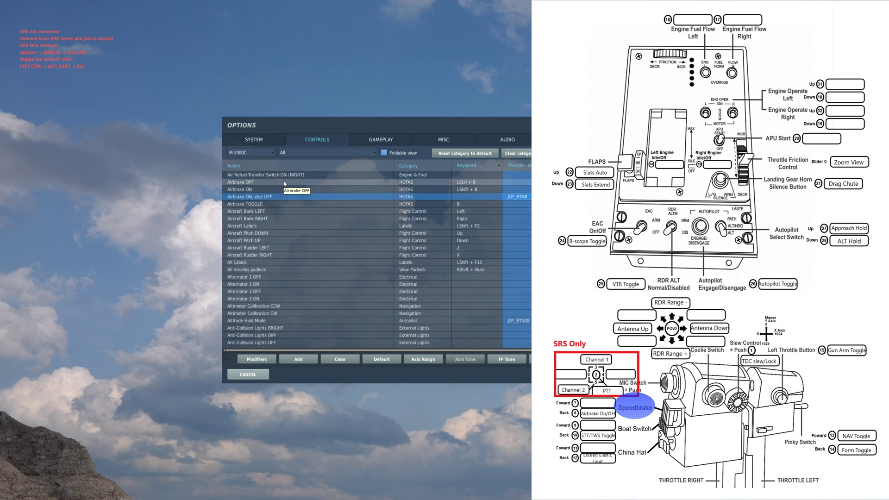
{"action": "left_click", "coordinate": [250, 189]}
{"action": "left_click", "coordinate": [260, 183]}
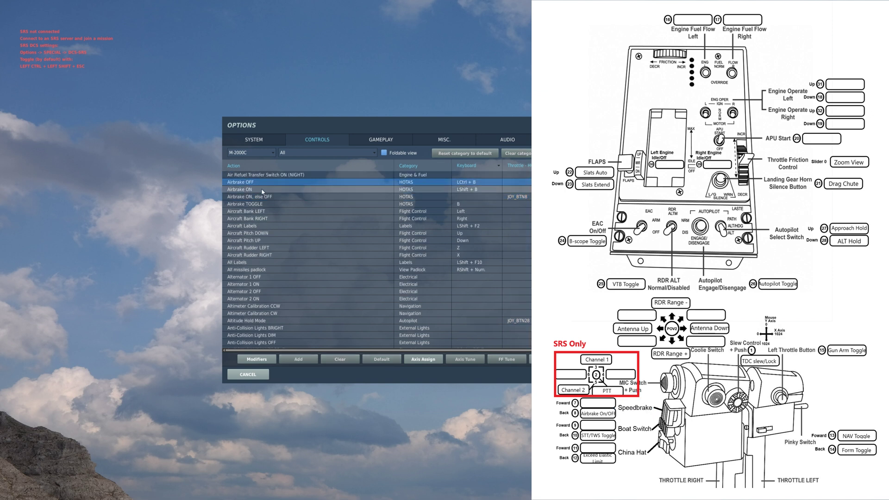
{"action": "left_click", "coordinate": [263, 189]}
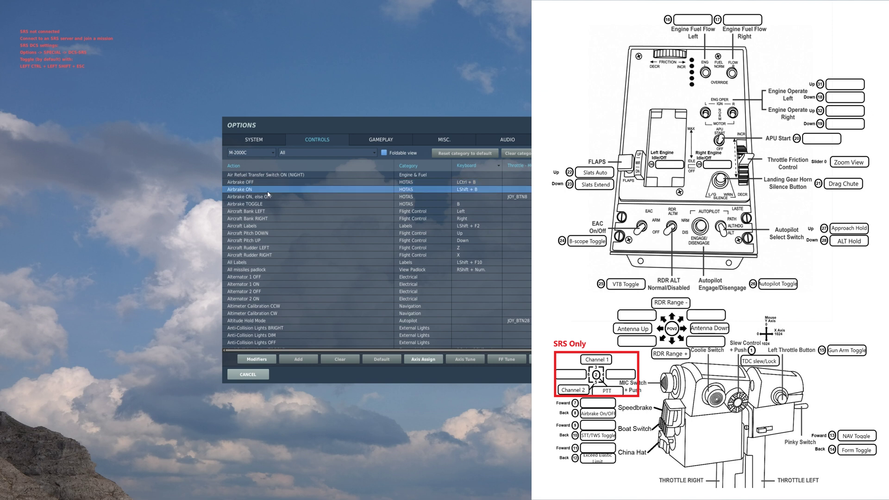
{"action": "left_click", "coordinate": [271, 196]}
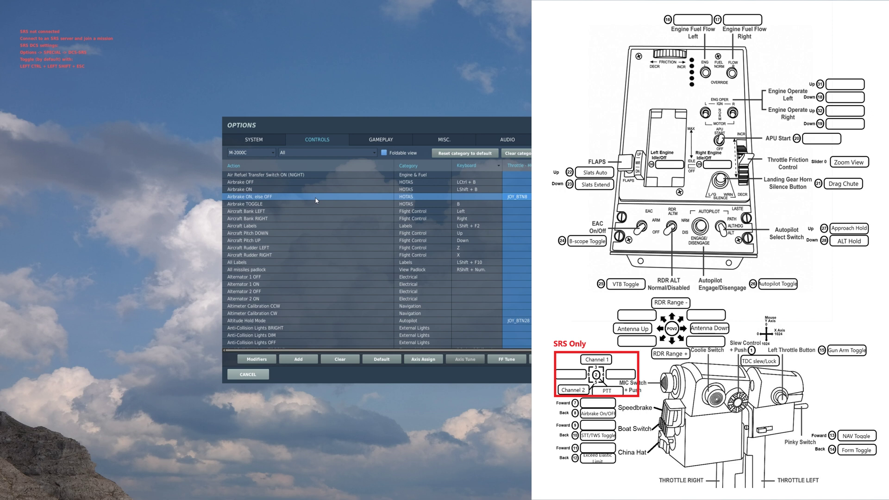
Jump the Controls list to the STT/TWS Toggle and Slats bindings
{"action": "key", "text": "Return"}
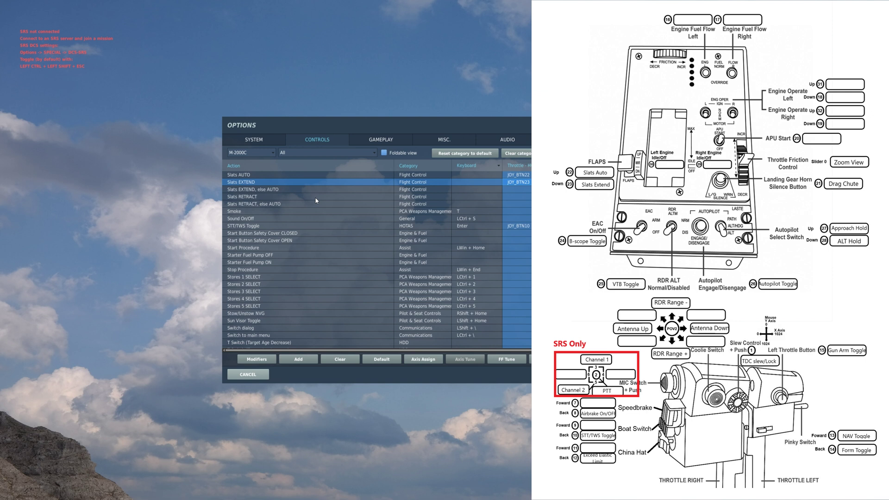
Move up the list to the Slats AUTO binding
{"action": "key", "text": "Up"}
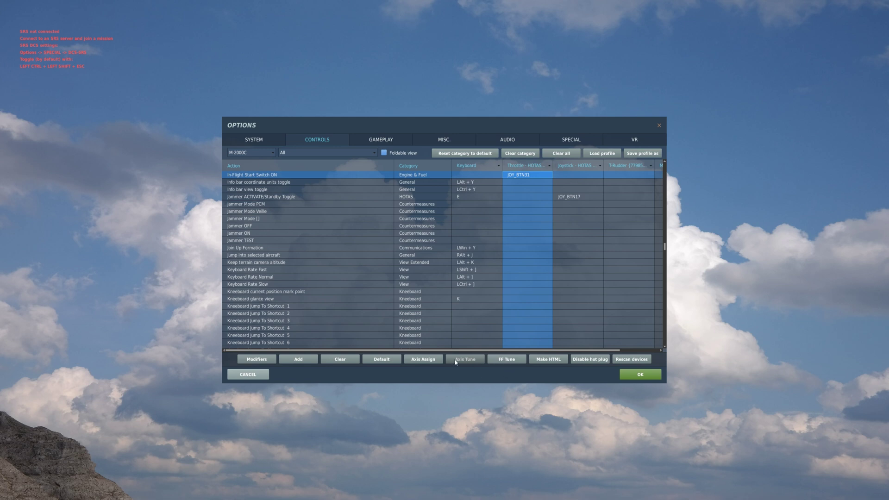
Filter the list to Axis Commands and inspect the Pitch axis response curve
{"action": "left_click", "coordinate": [423, 359]}
{"action": "scroll", "coordinate": [601, 260], "scroll_direction": "down", "scroll_amount": 5}
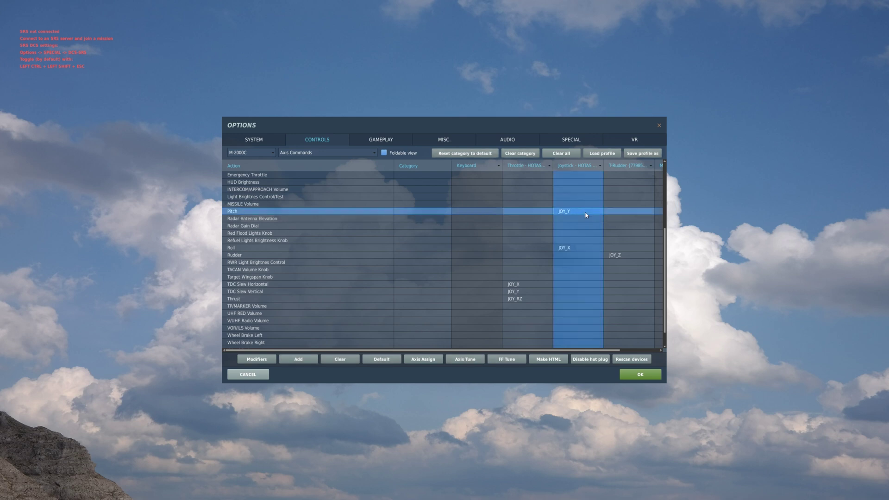
{"action": "left_click", "coordinate": [465, 360]}
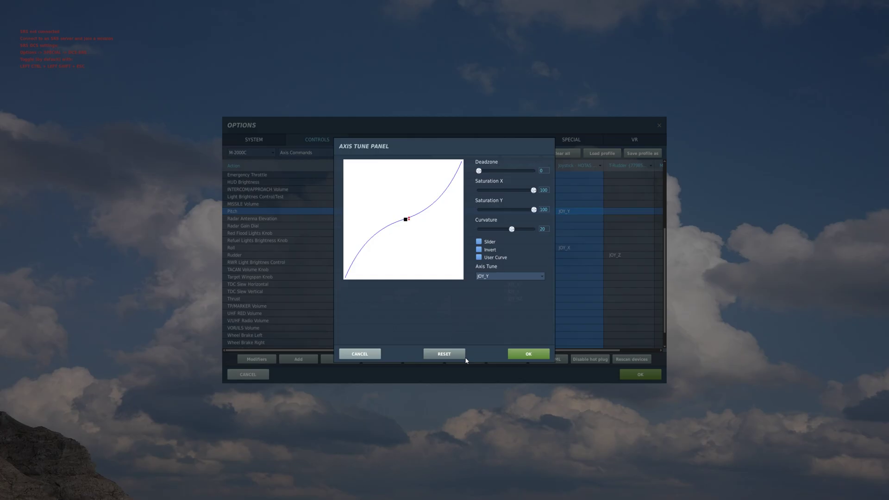
{"action": "left_click", "coordinate": [522, 353]}
Inspect the Roll axis binding details and response curve, leaving them unchanged
{"action": "double_click", "coordinate": [572, 248]}
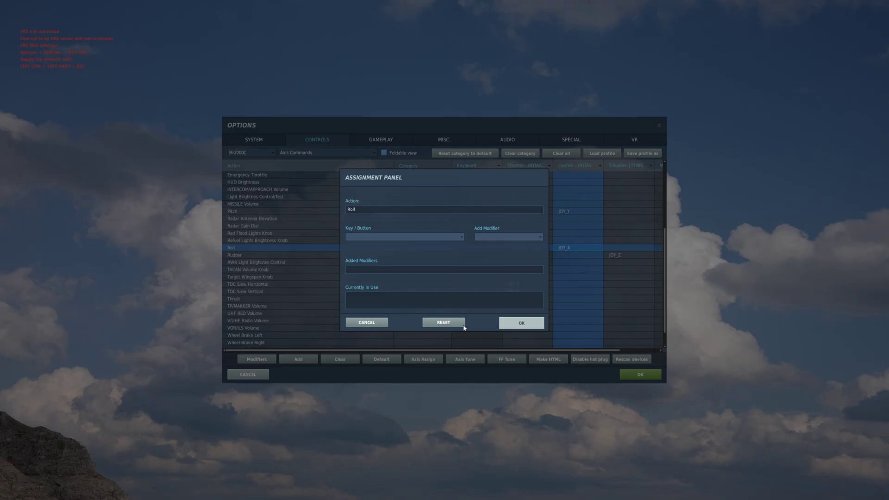
{"action": "left_click", "coordinate": [380, 323]}
{"action": "left_click", "coordinate": [465, 359]}
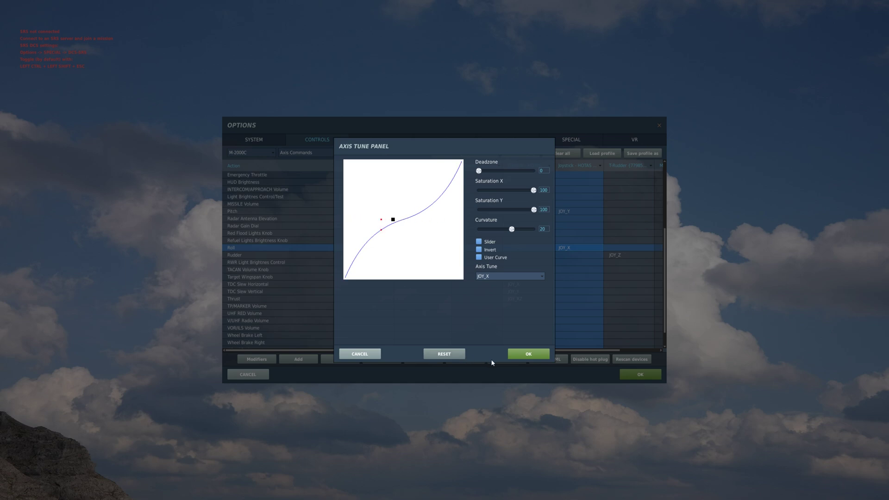
{"action": "left_click", "coordinate": [528, 353]}
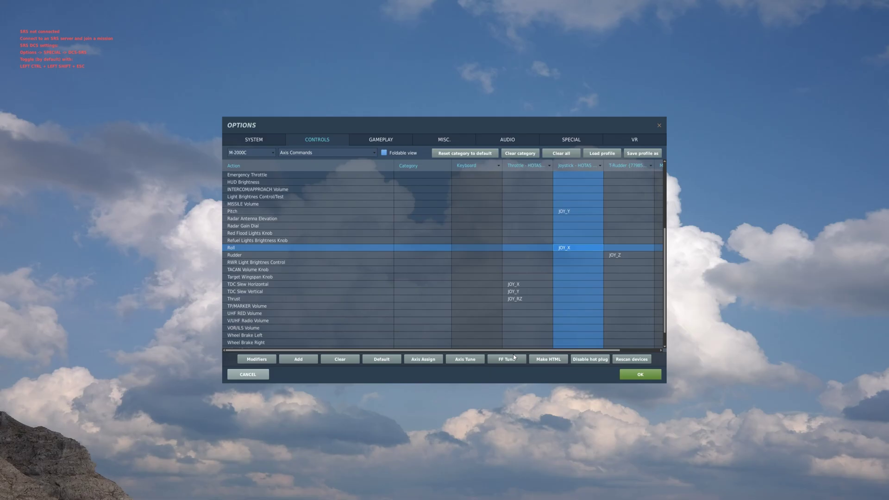
{"action": "left_click", "coordinate": [537, 285]}
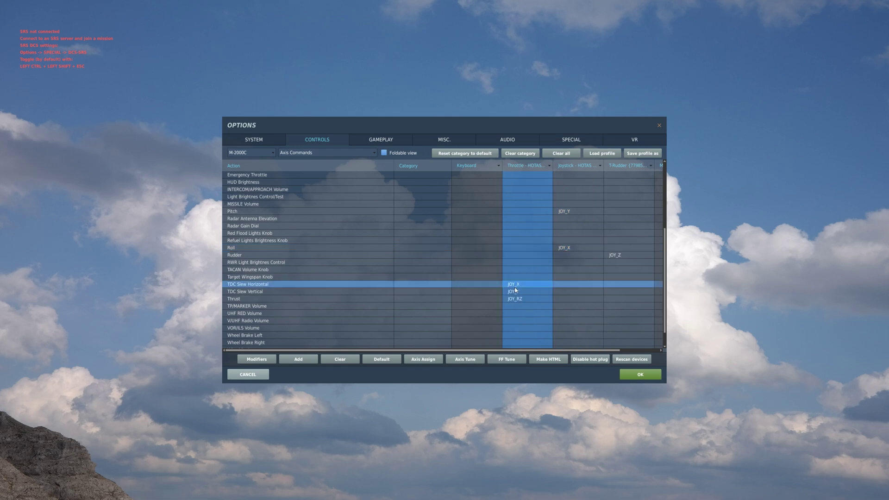
{"action": "left_click", "coordinate": [475, 361]}
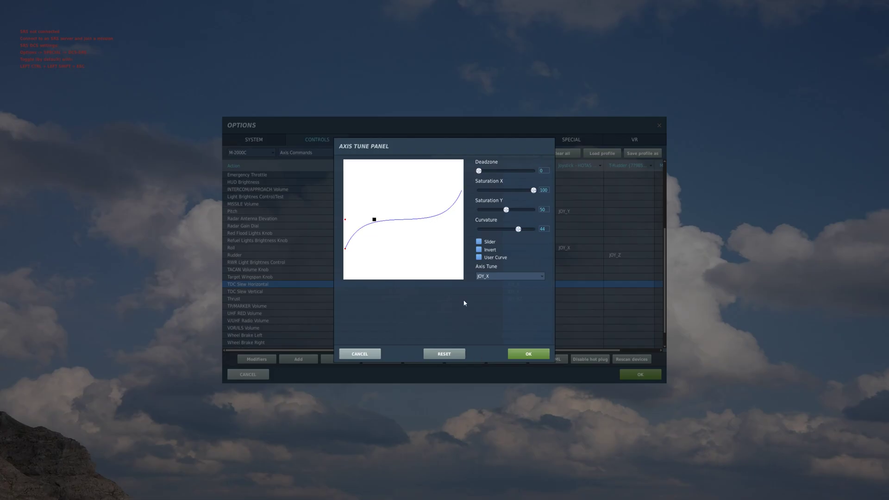
{"action": "left_click", "coordinate": [529, 354]}
{"action": "left_click", "coordinate": [518, 291]}
{"action": "left_click", "coordinate": [473, 358]}
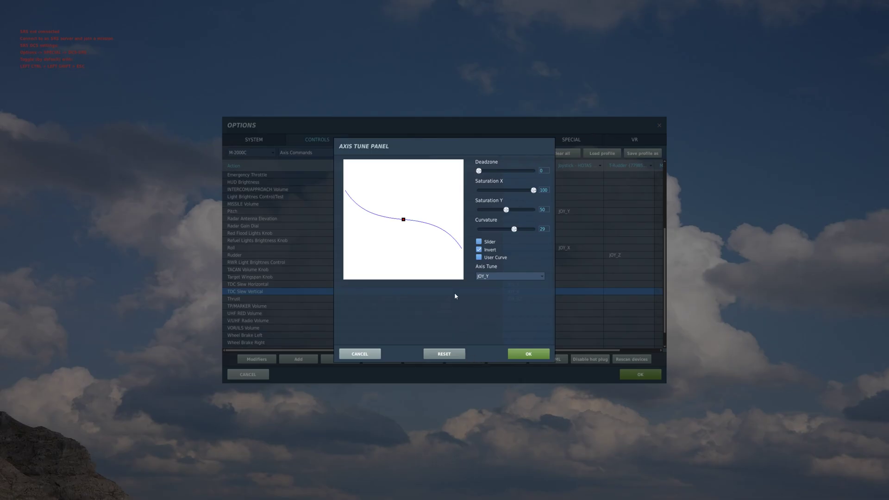
{"action": "left_click", "coordinate": [528, 353]}
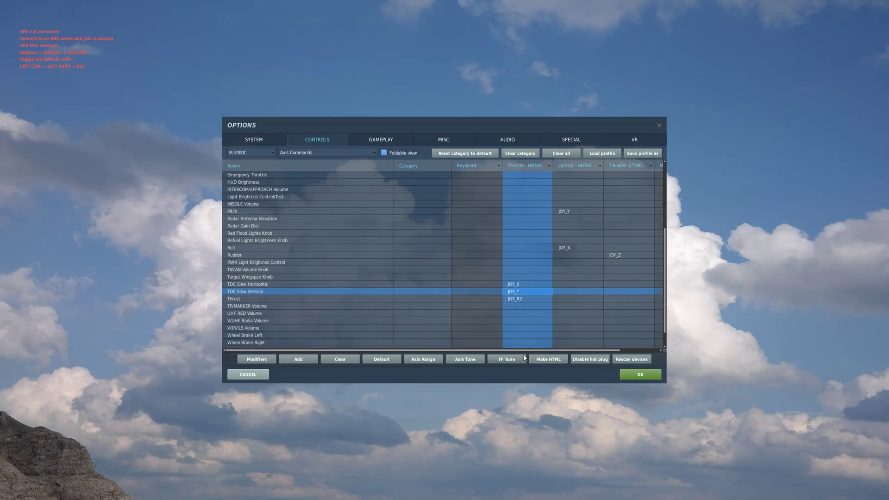
{"action": "left_click", "coordinate": [521, 299]}
{"action": "scroll", "coordinate": [521, 300], "scroll_direction": "down", "scroll_amount": 1}
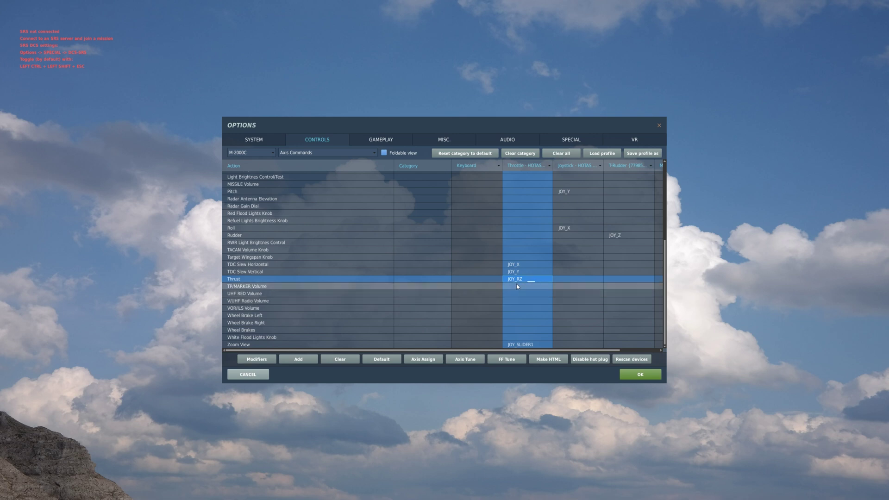
{"action": "left_click", "coordinate": [476, 361]}
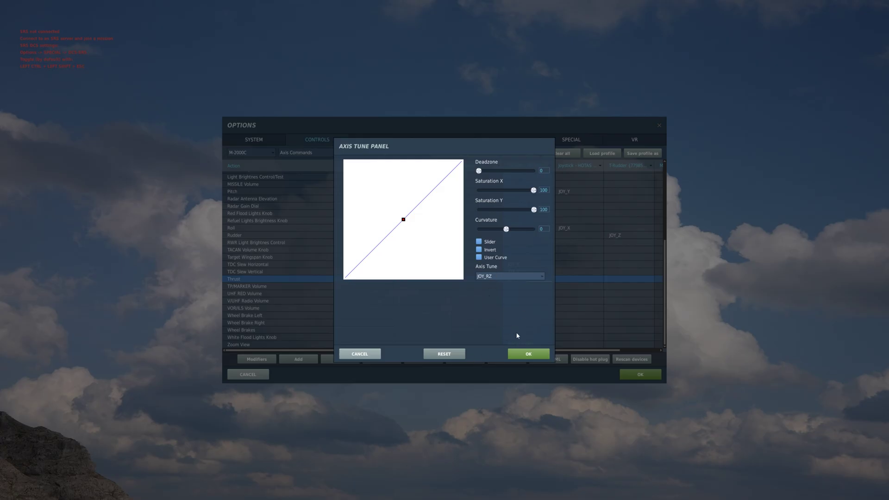
{"action": "left_click", "coordinate": [528, 354]}
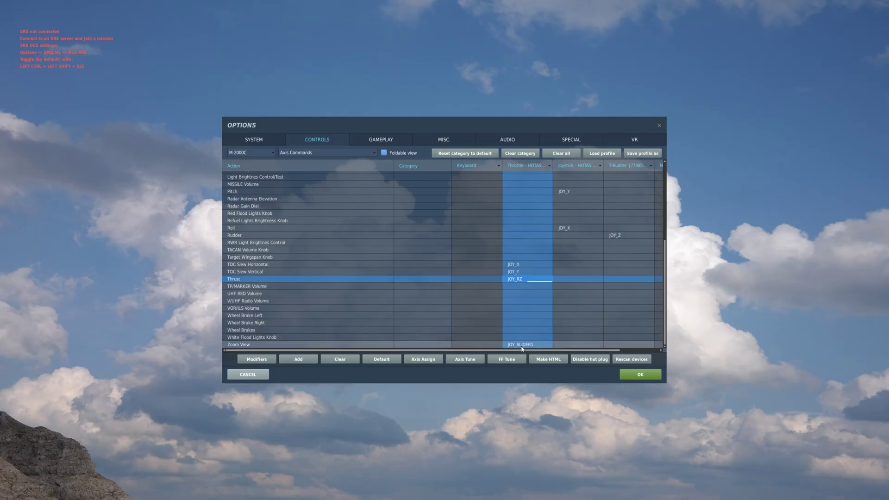
{"action": "left_click", "coordinate": [521, 347]}
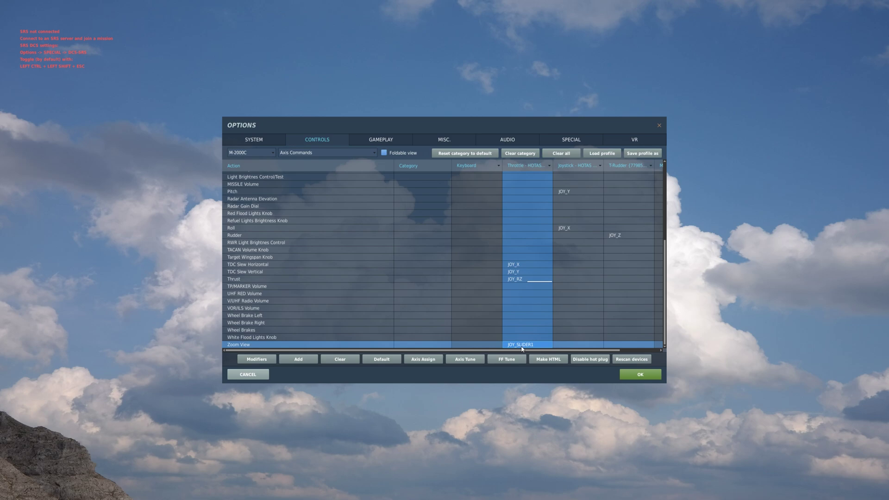
{"action": "double_click", "coordinate": [522, 347]}
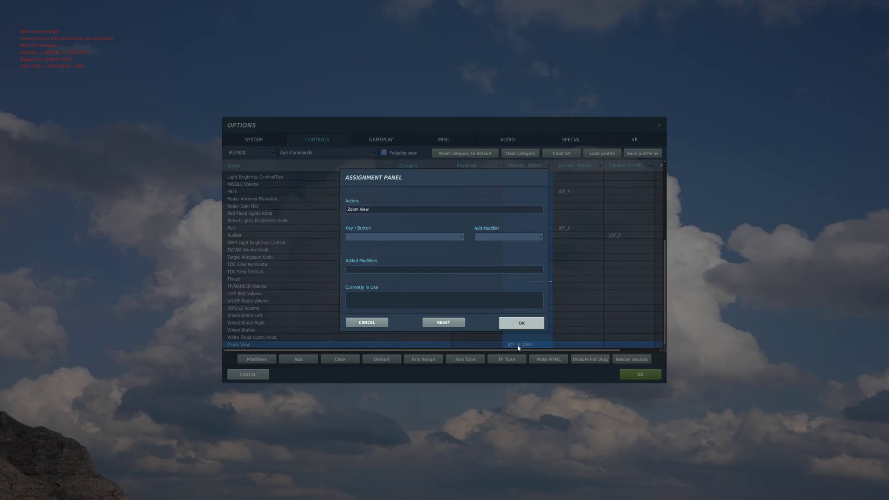
{"action": "left_click", "coordinate": [366, 322]}
{"action": "left_click", "coordinate": [463, 359]}
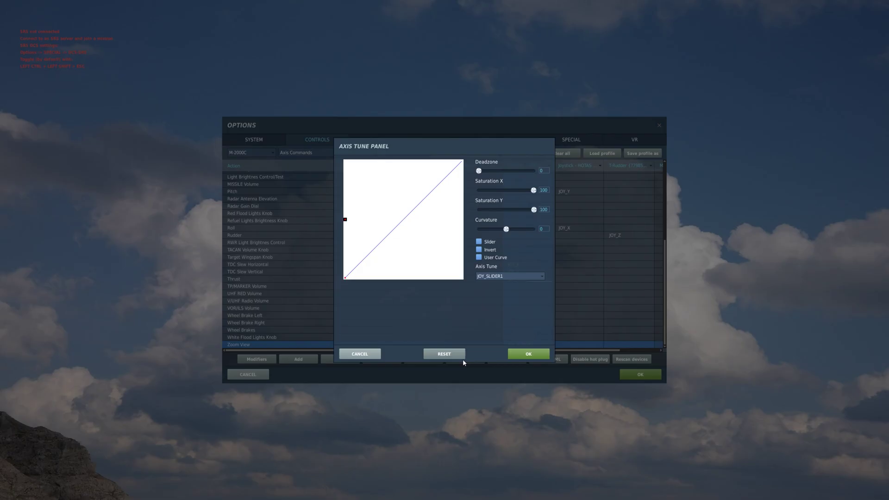
{"action": "left_click", "coordinate": [528, 354]}
{"action": "left_click", "coordinate": [615, 236]}
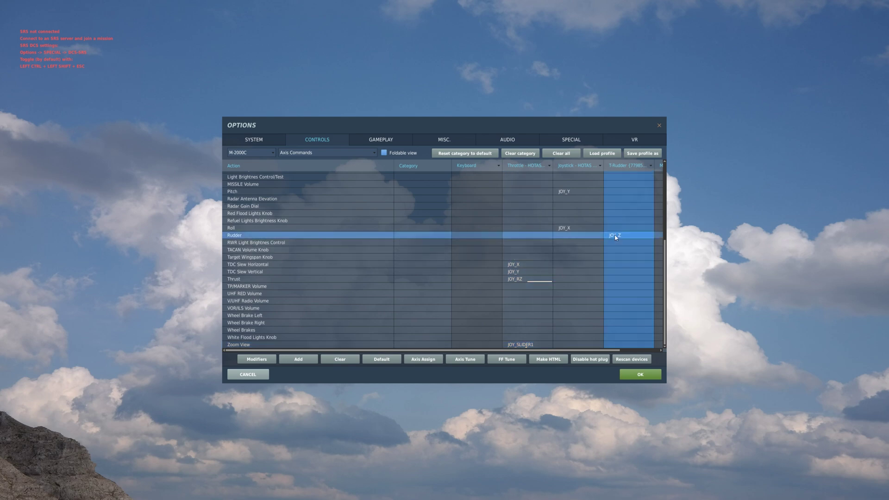
{"action": "left_click", "coordinate": [477, 360]}
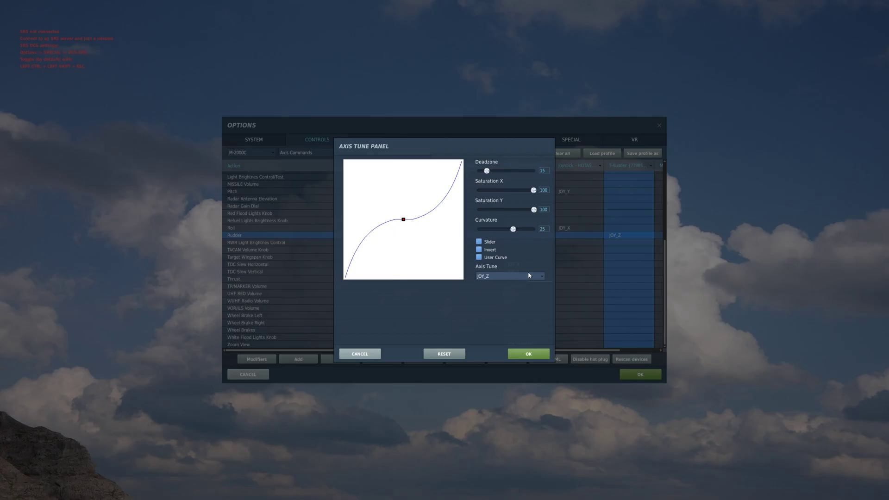
{"action": "left_click", "coordinate": [526, 356]}
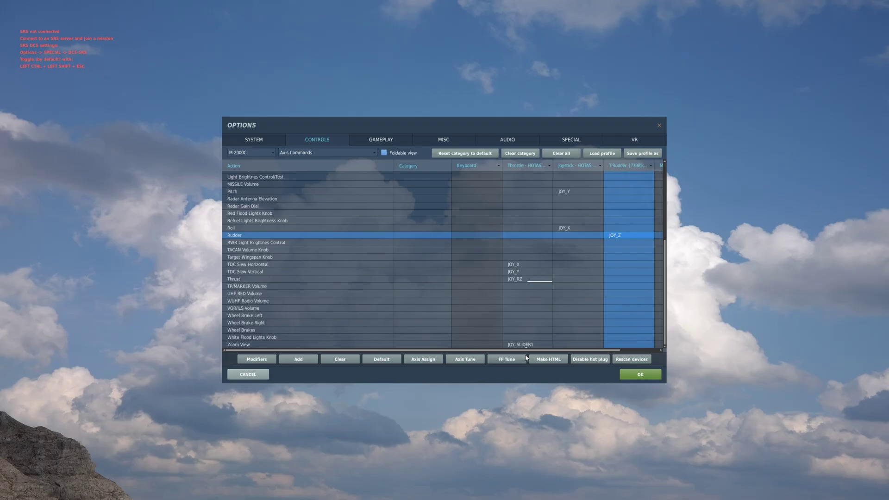